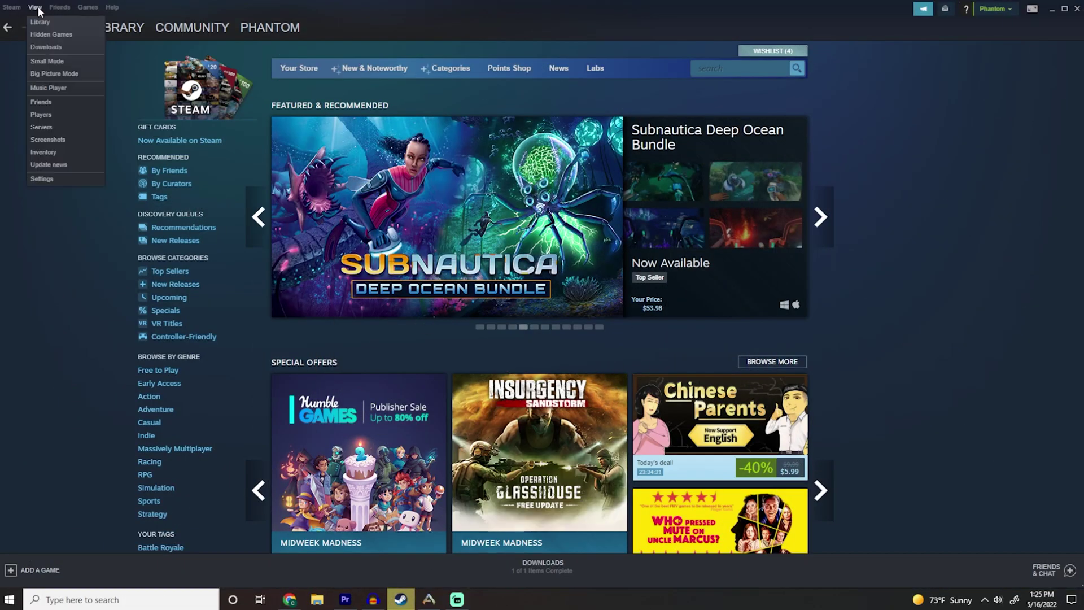
- Start adding a server from Steam's Favorites servers list, then bring up the BisectHosting panel
{"action": "left_click", "coordinate": [43, 126]}
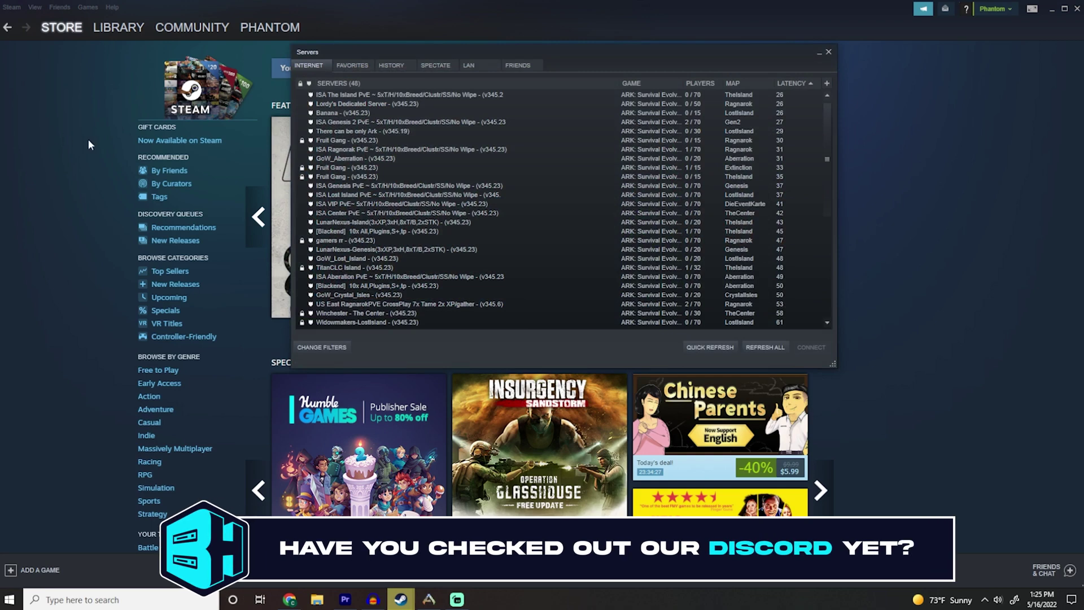
{"action": "left_click", "coordinate": [346, 65]}
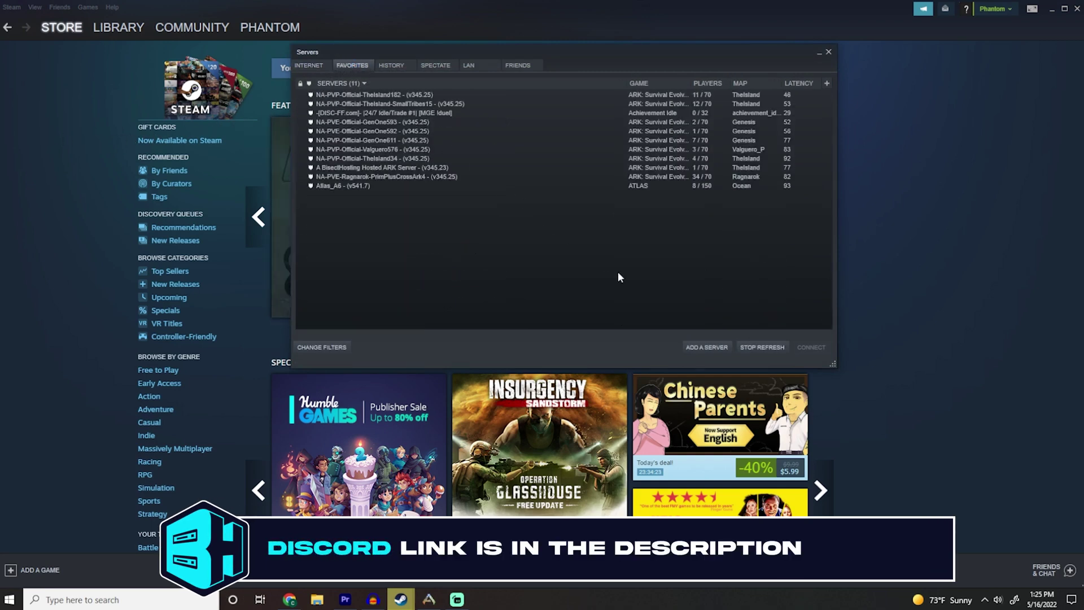
{"action": "left_click", "coordinate": [718, 350]}
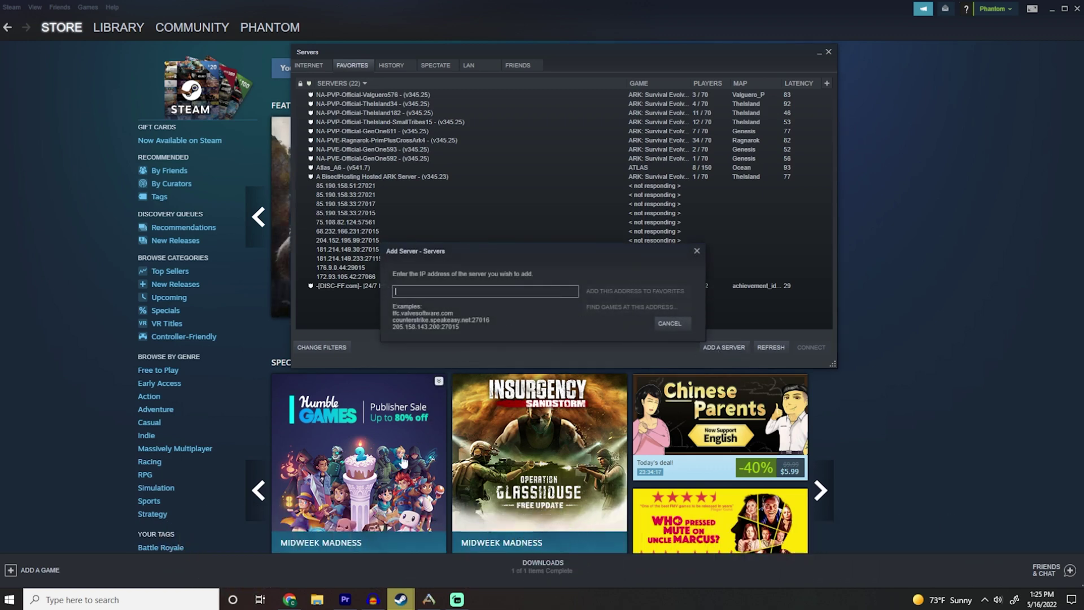
{"action": "left_click", "coordinate": [288, 601]}
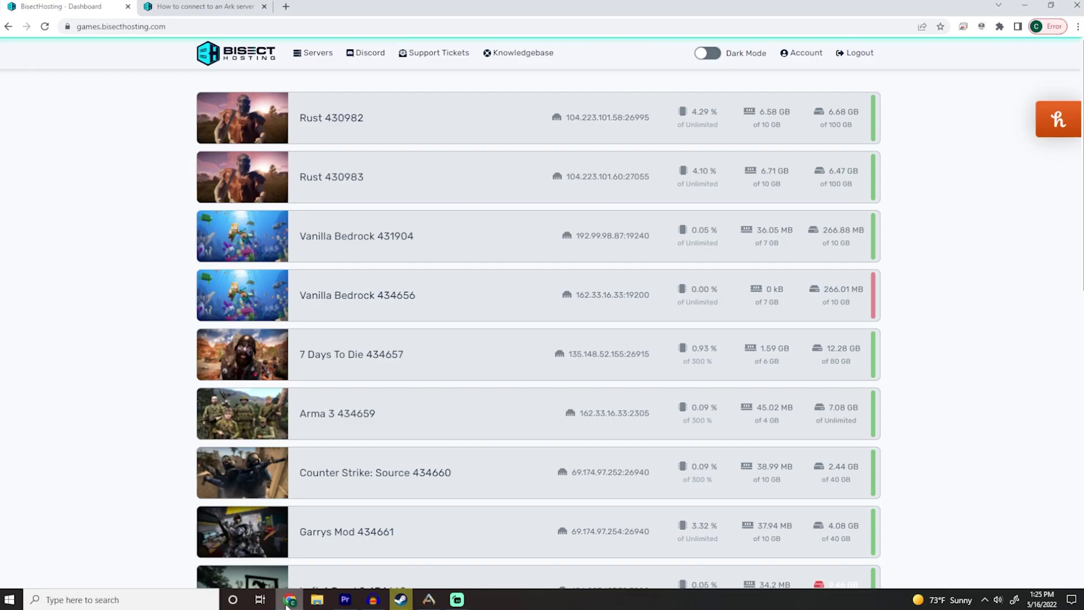
{"action": "scroll", "coordinate": [327, 483], "scroll_direction": "down", "scroll_amount": 3}
{"action": "scroll", "coordinate": [330, 492], "scroll_direction": "down", "scroll_amount": 3}
{"action": "scroll", "coordinate": [343, 509], "scroll_direction": "down", "scroll_amount": 1}
- Copy the ARK server's address 23.94.173.126:27085 from its BisectHosting control page
{"action": "left_click", "coordinate": [344, 510]}
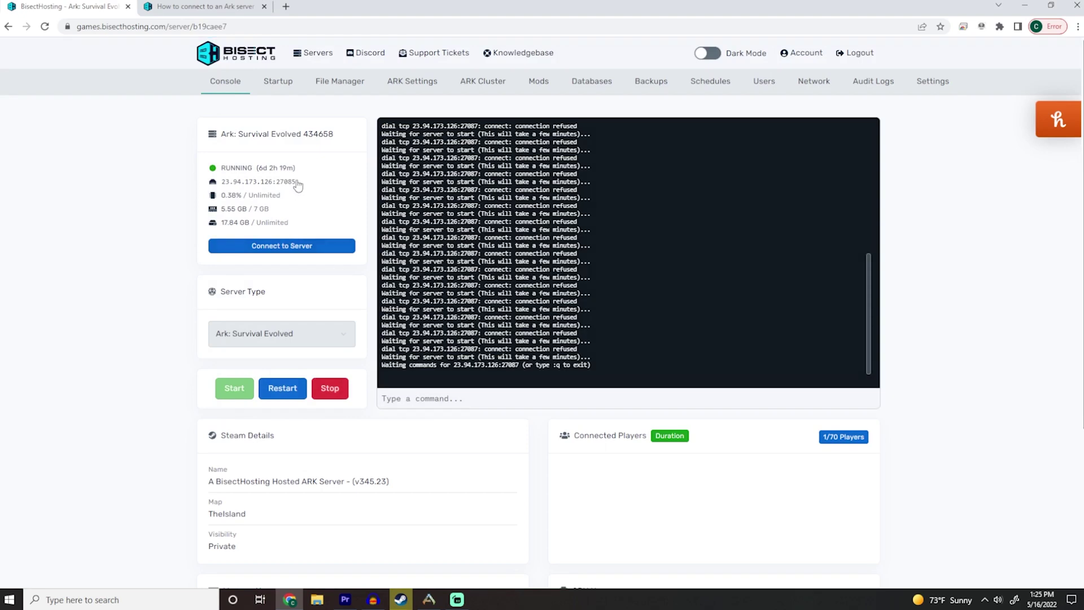
{"action": "left_click_drag", "start_coordinate": [301, 183], "coordinate": [249, 183]}
{"action": "left_click", "coordinate": [222, 183]}
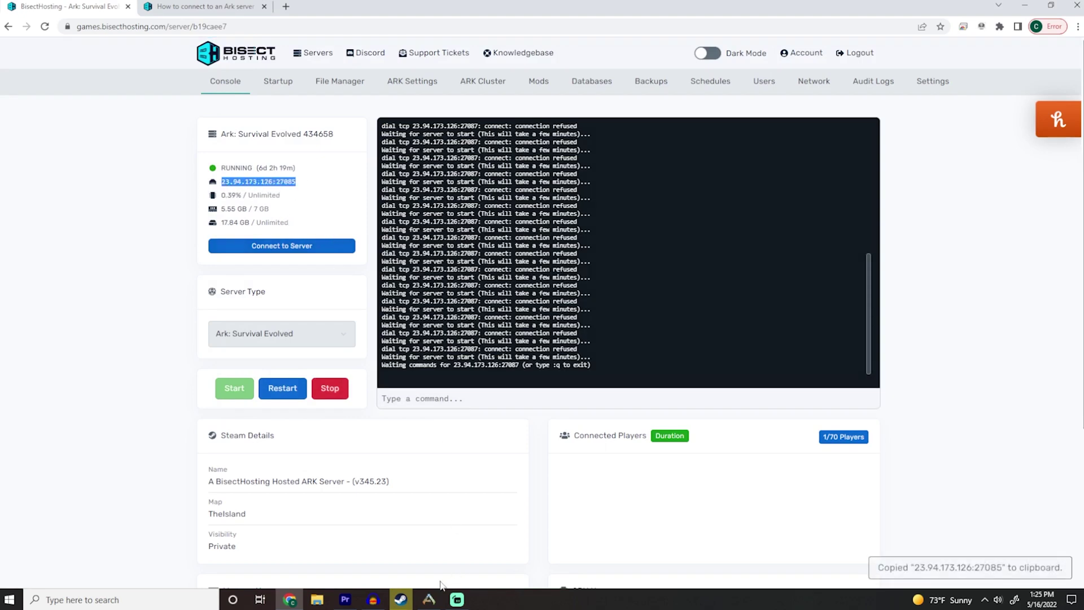
{"action": "mouse_move", "coordinate": [399, 600]}
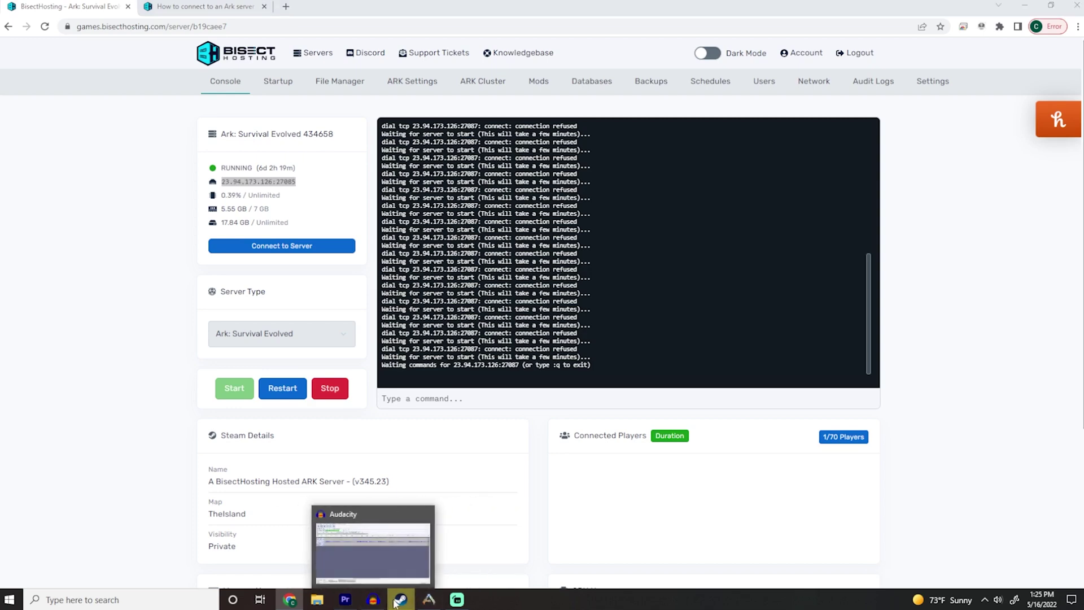
- Paste the address with port changed to 27086, find the server, and favorite it
{"action": "left_click", "coordinate": [435, 560]}
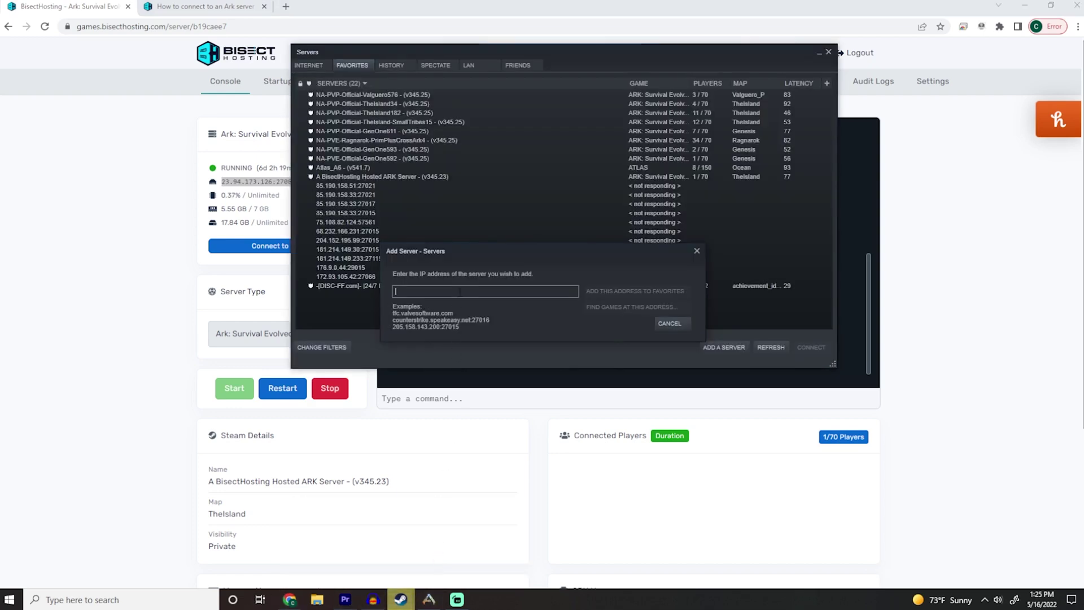
{"action": "type", "text": "23.94.173.126:27085"}
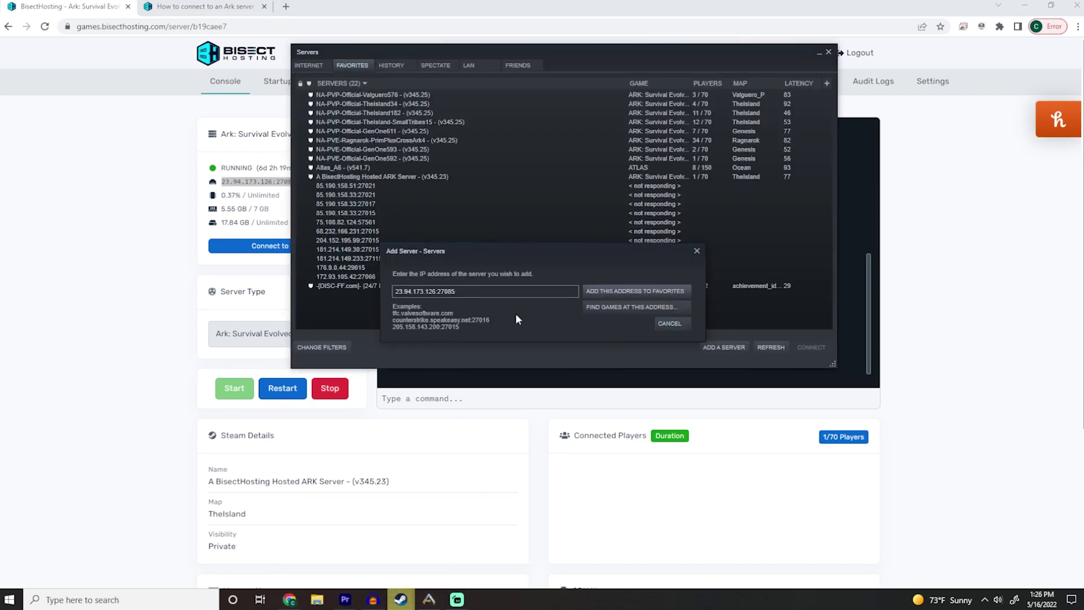
{"action": "key", "text": "BackSpace"}
{"action": "type", "text": "6"}
{"action": "left_click", "coordinate": [617, 308]}
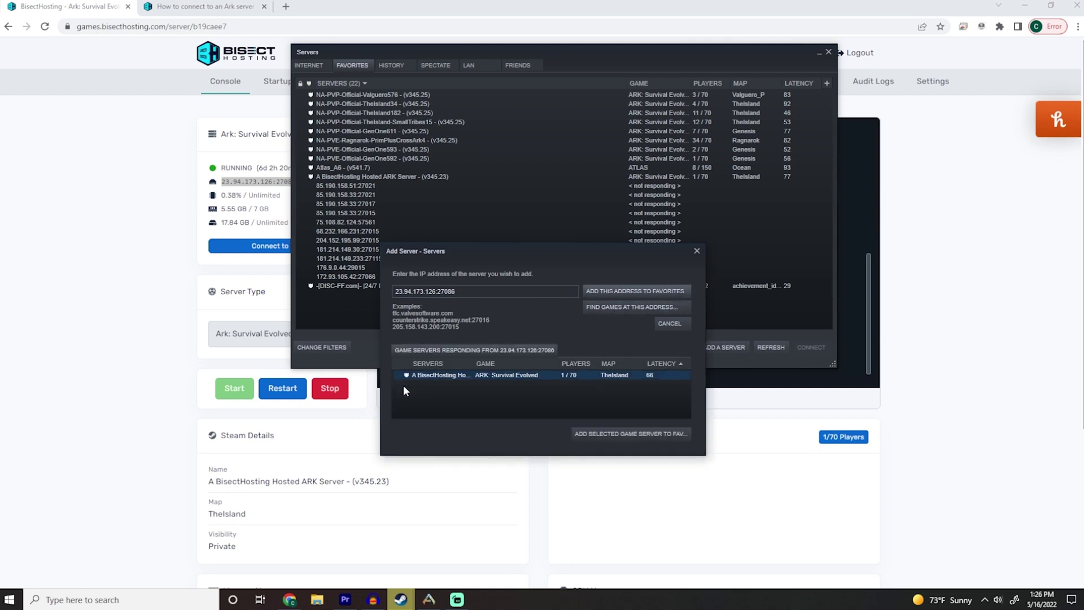
{"action": "left_click", "coordinate": [603, 435]}
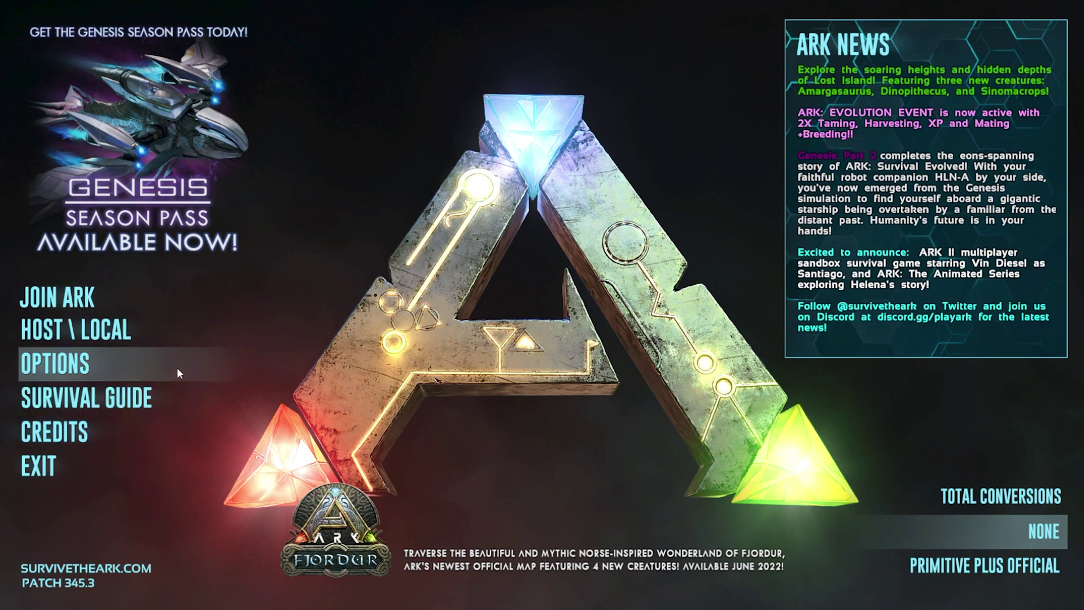
- Filter ARK's online session list to Favorites to show the BisectHosting server
{"action": "left_click", "coordinate": [138, 301]}
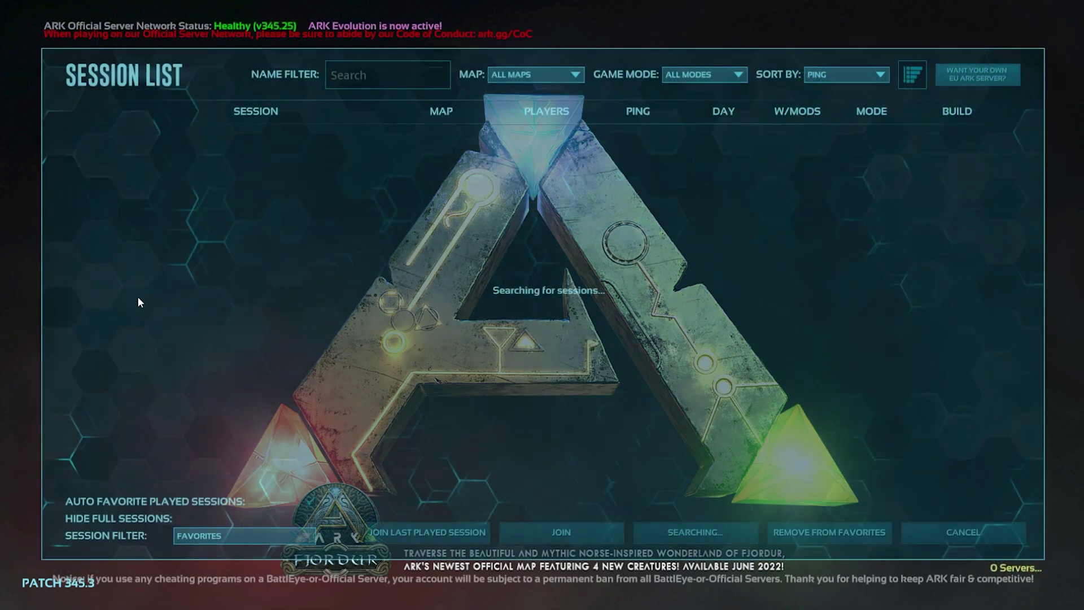
{"action": "left_click", "coordinate": [247, 536]}
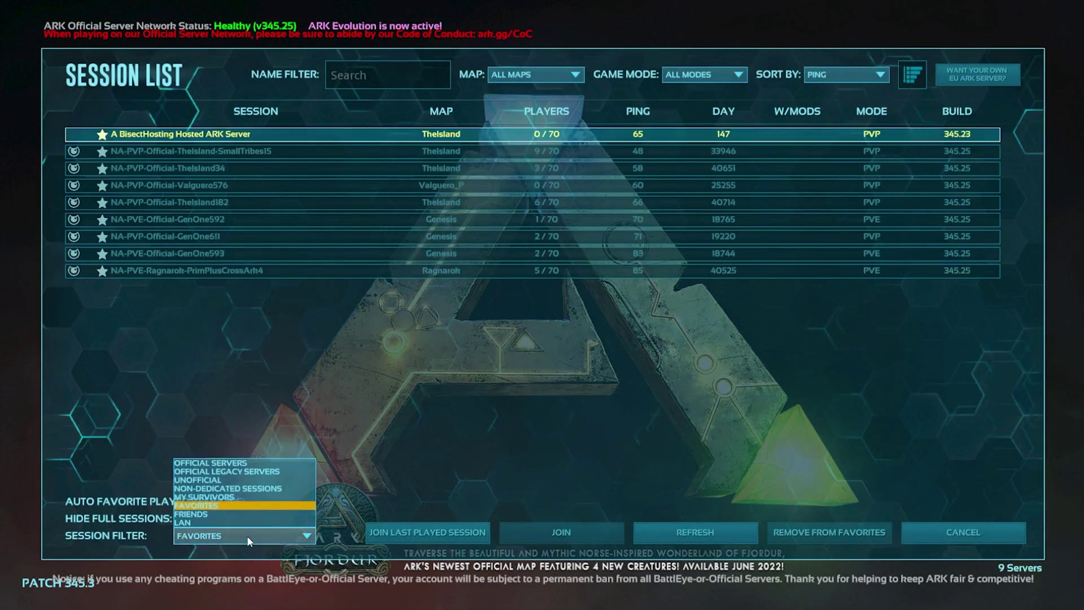
{"action": "left_click", "coordinate": [202, 506]}
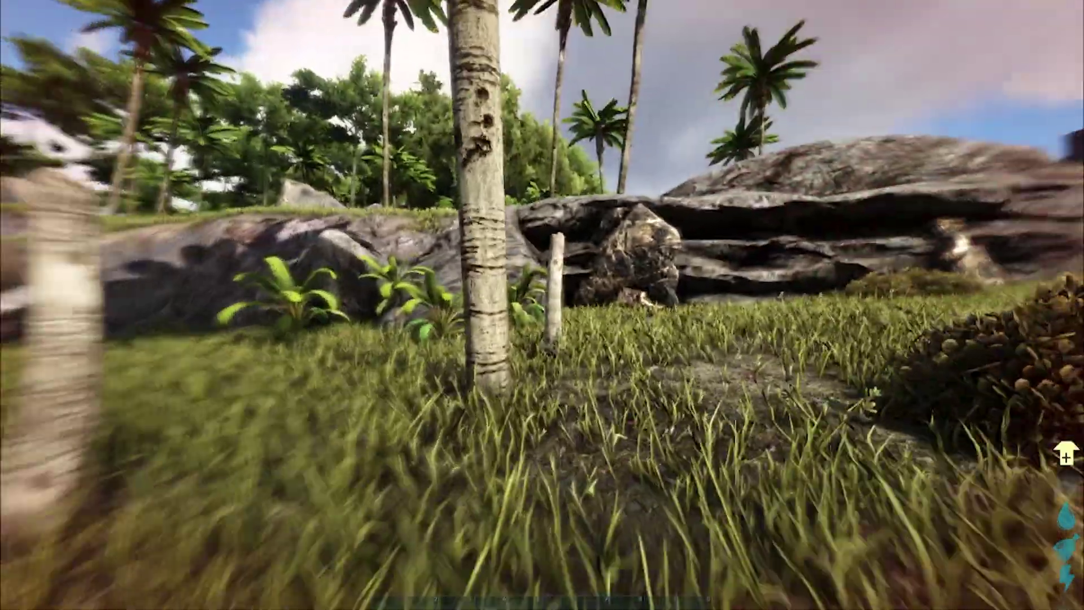
- Walk up to a tree and punch it for thatch and wood
{"action": "key", "text": "w"}
{"action": "left_click", "coordinate": [542, 305]}
{"action": "left_click", "coordinate": [542, 306]}
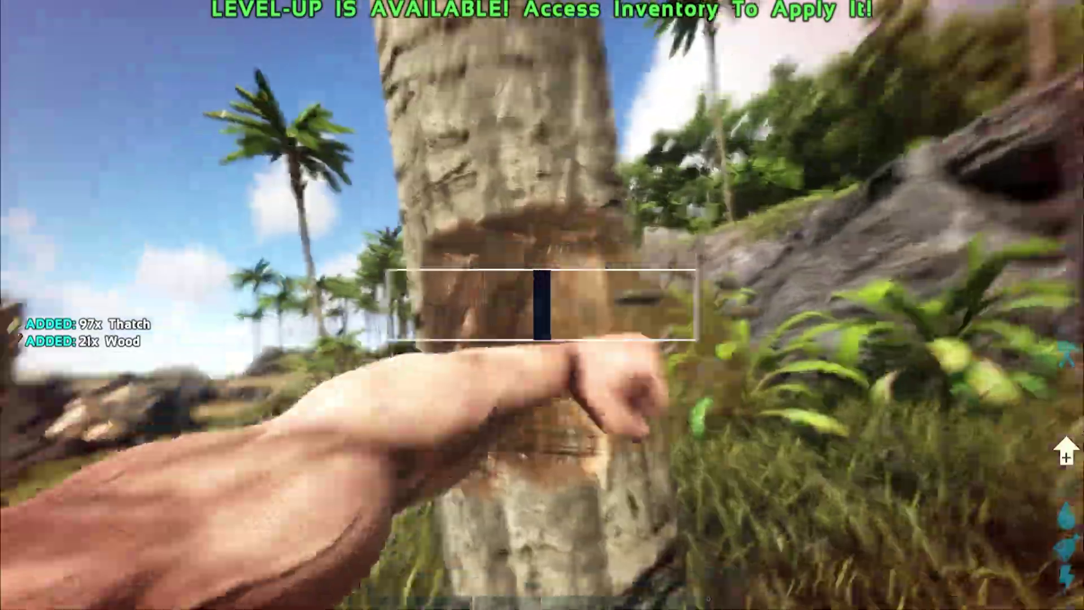